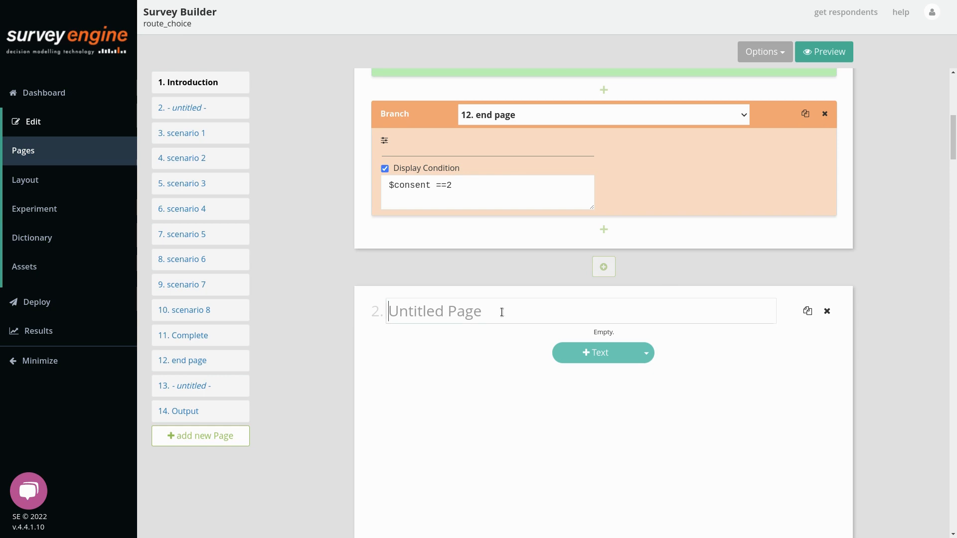
Title the second page "Current Situation" and add a single choice question to it.
type("Current Situation")
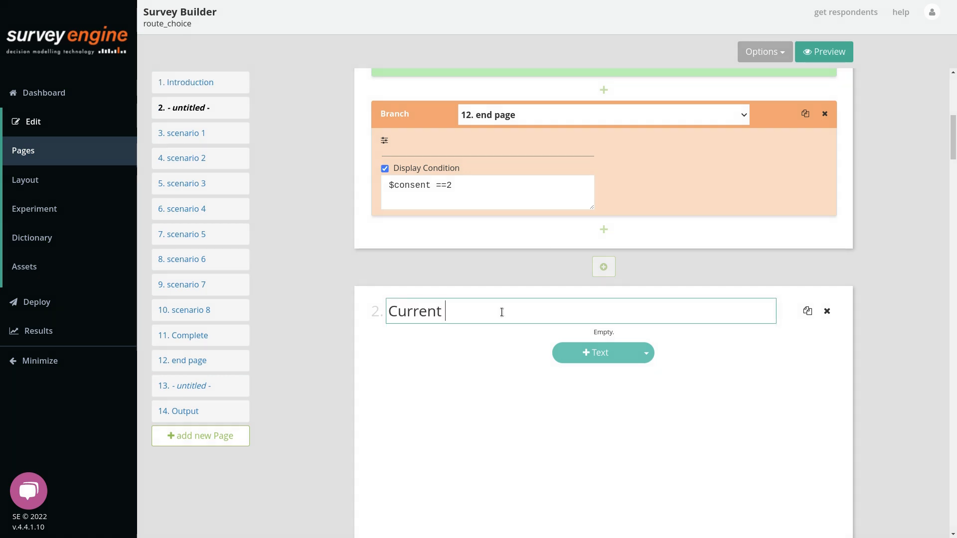
left_click(646, 353)
left_click(581, 412)
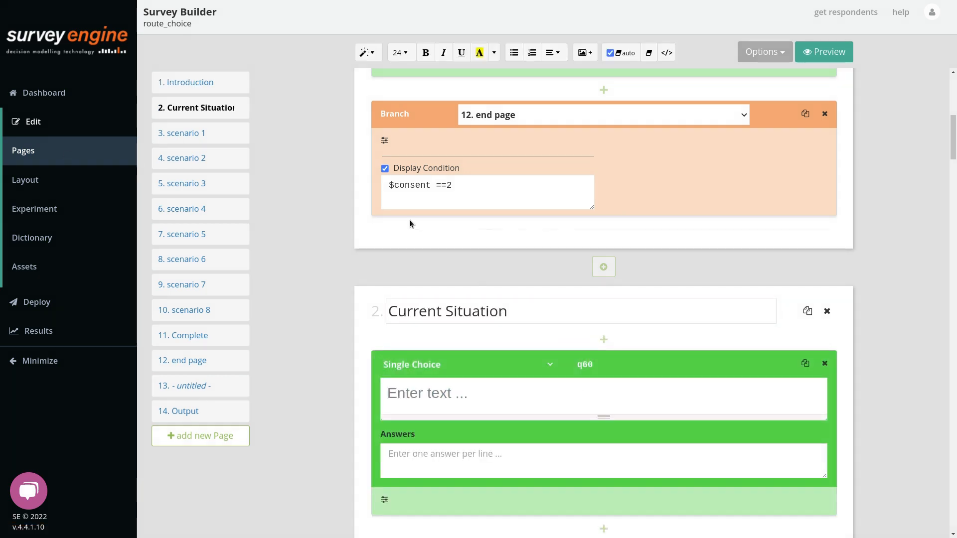
Ask "How long does it normally take you to drive to work?" as travel_time with answers 15, 20, 30, 40 minutes, 1 hour, more than 1 hour.
left_click_drag(598, 364, 506, 349)
type("travel_time")
left_click(507, 394)
type("How long does it normally take you to drive to work?")
left_click(507, 461)
type("15 minutes 20 minutes 30 minutes 40 minutes 1 hour more than 1 hour")
Add a question named congestion asking "And how congested is your route normally?" with answers not congested, sometimes congested, frequently congested.
left_click(604, 338)
left_click_drag(598, 363, 528, 366)
type("congestion")
left_click(500, 393)
type("And how congested is your route normally?")
left_click(499, 458)
type("not congested sometimes congested frequently congested")
Add a question named toll asking "Is there a toll on the way?" with answers no, a $2.00 toll, a $5.00 toll, a $10.00 toll.
scroll(604, 448, "down", 3)
left_click(603, 359)
left_click_drag(621, 387, 509, 385)
type("toll")
left_click(461, 406)
type("Is there a toll on the way?")
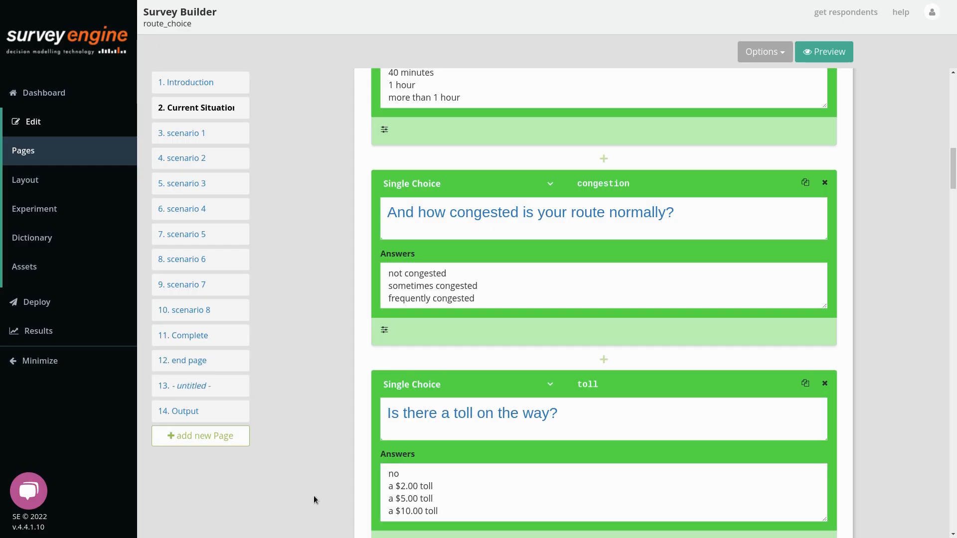
Insert a Derived item directly below the travel_time question and name it travel_time_text.
scroll(310, 495, "down", 4)
scroll(520, 344, "up", 6)
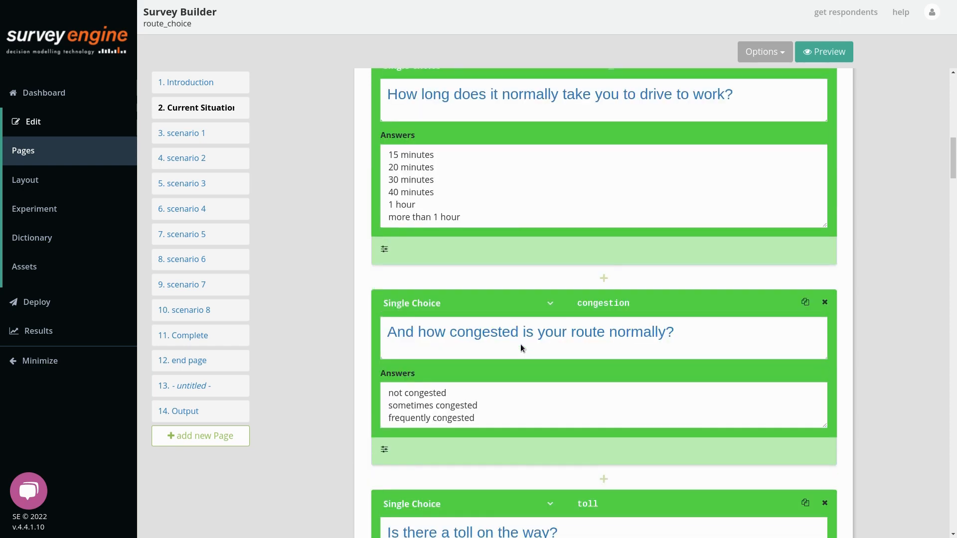
scroll(600, 453, "up", 4)
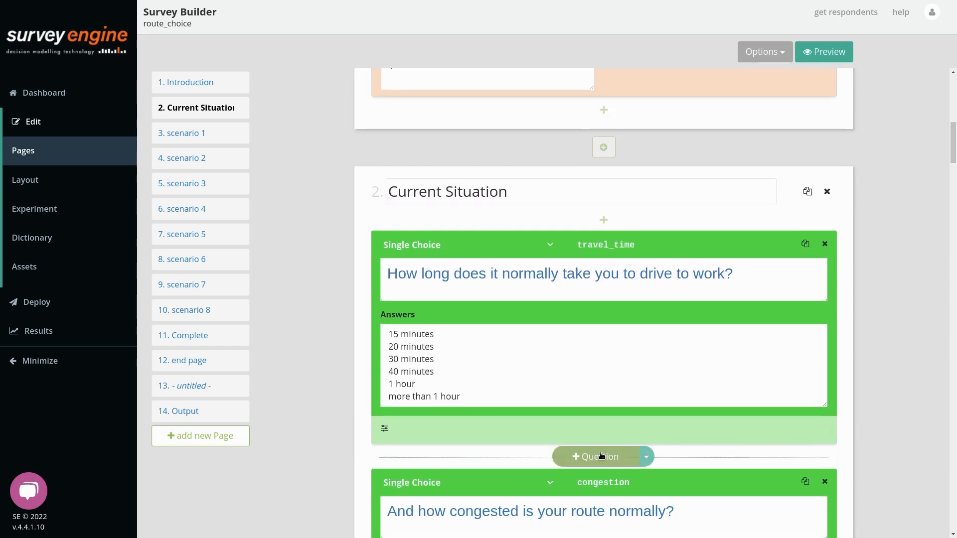
scroll(600, 455, "down", 1)
left_click(646, 397)
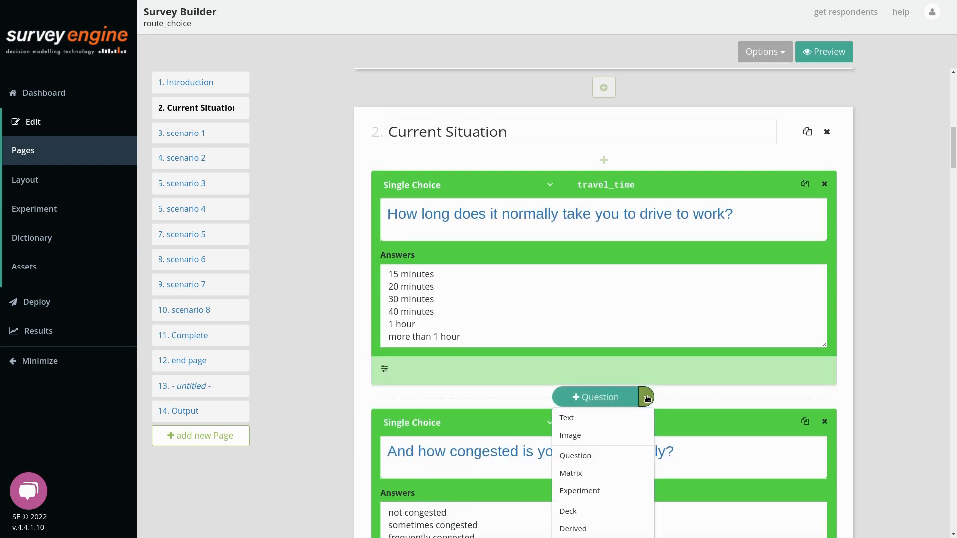
left_click(593, 528)
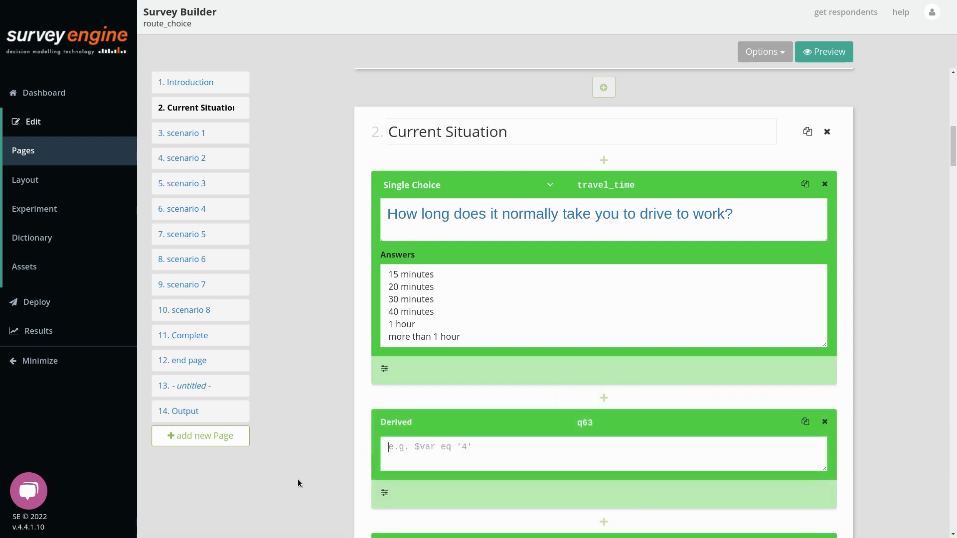
left_click(628, 418)
left_click_drag(627, 418, 513, 419)
type("travel_")
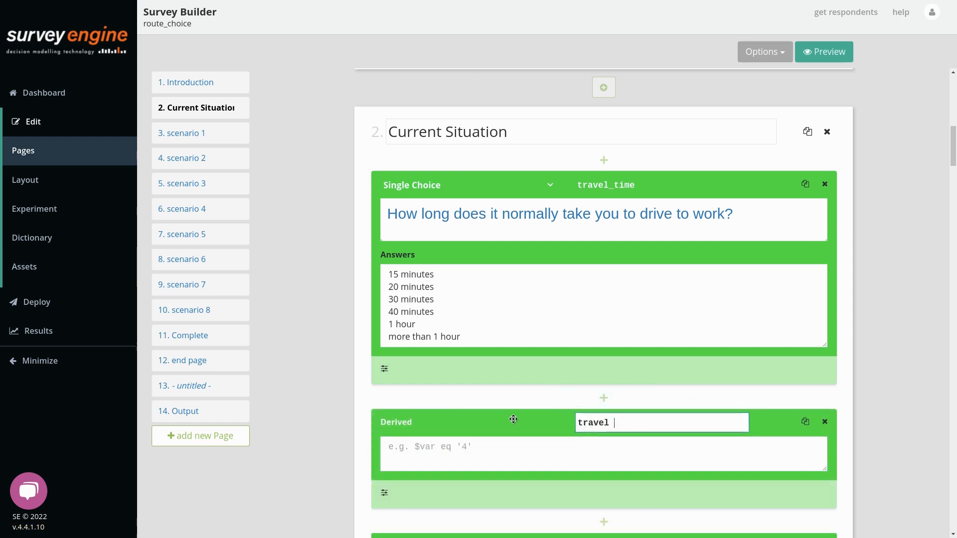
type("time_text")
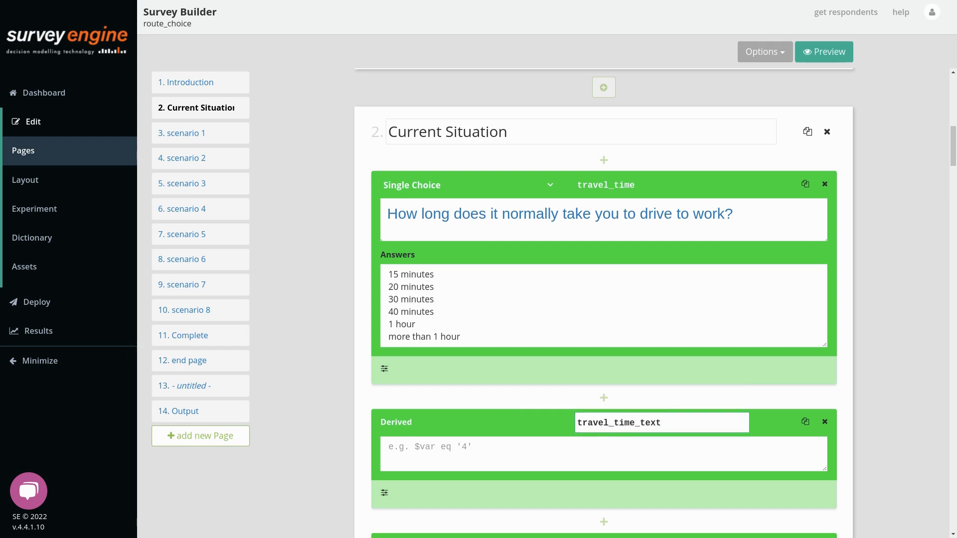
key("Return")
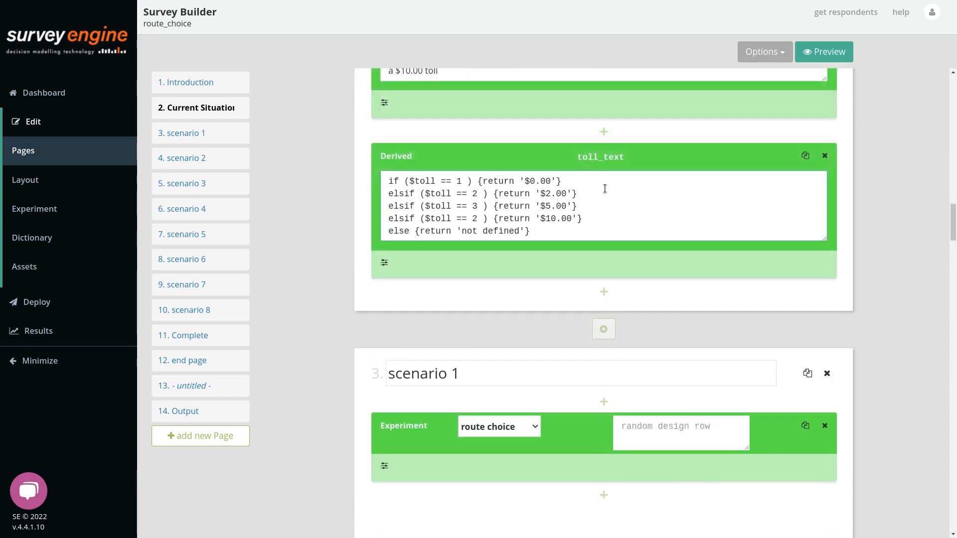
Insert a new page after the Current Situation page and title it "Debugging Page".
scroll(605, 188, "up", 1)
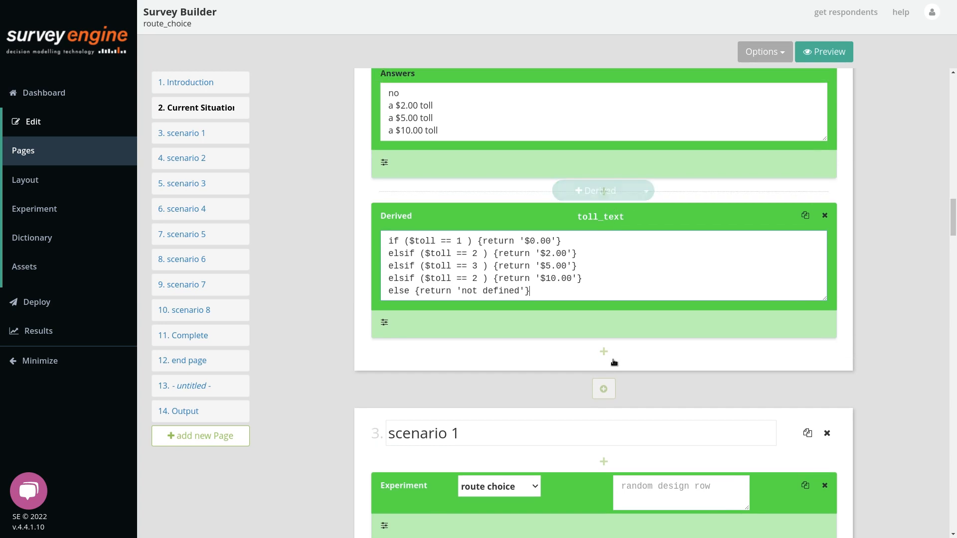
left_click(603, 389)
left_click(570, 433)
type("Debug")
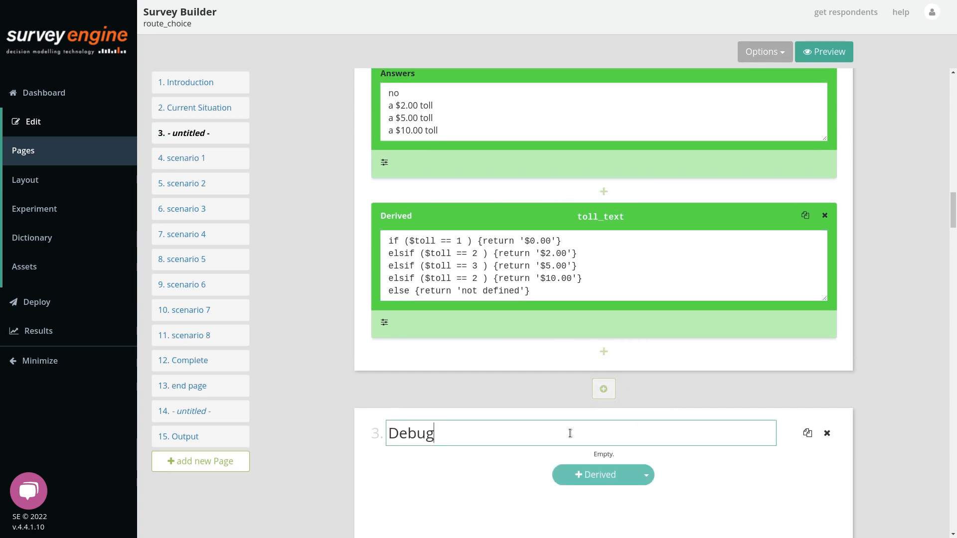
type("ging Page")
Add a text block with HTML lines printing travel_time_text, congestion_text and toll_text variables in <span class='expression'> tags, each followed by <br/>.
scroll(645, 464, "down", 2)
left_click(647, 357)
left_click(586, 381)
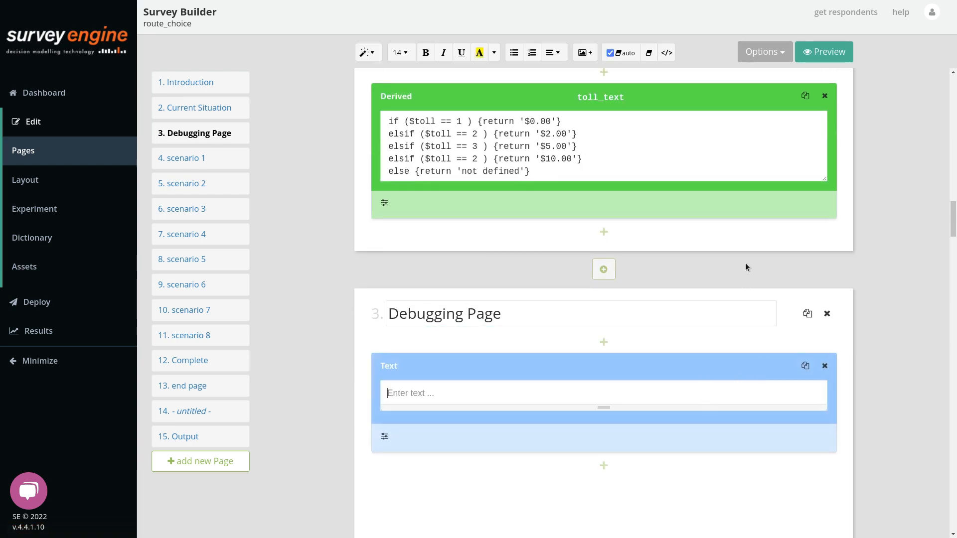
left_click(667, 52)
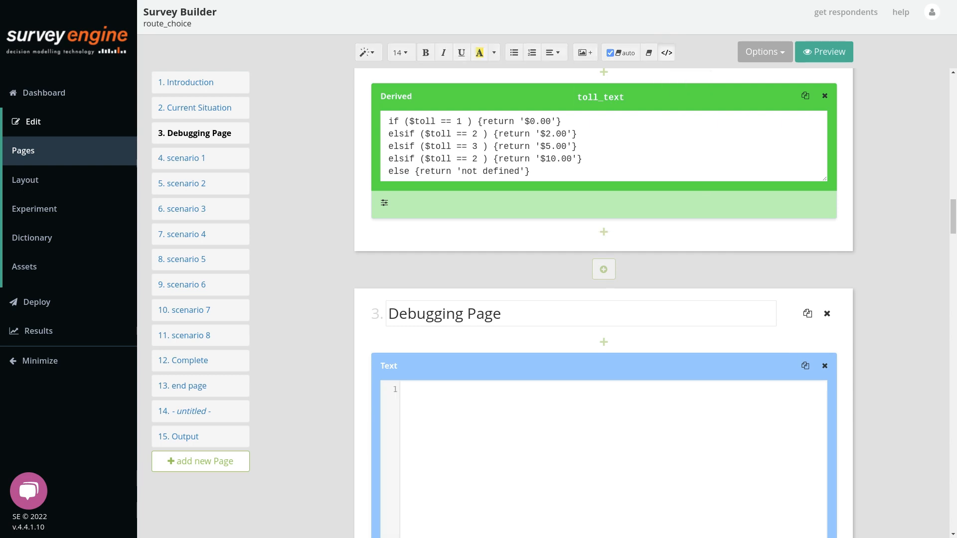
type("travel_time_text = <span class='expression'>$travel_time_text</span><br/>")
key("Return")
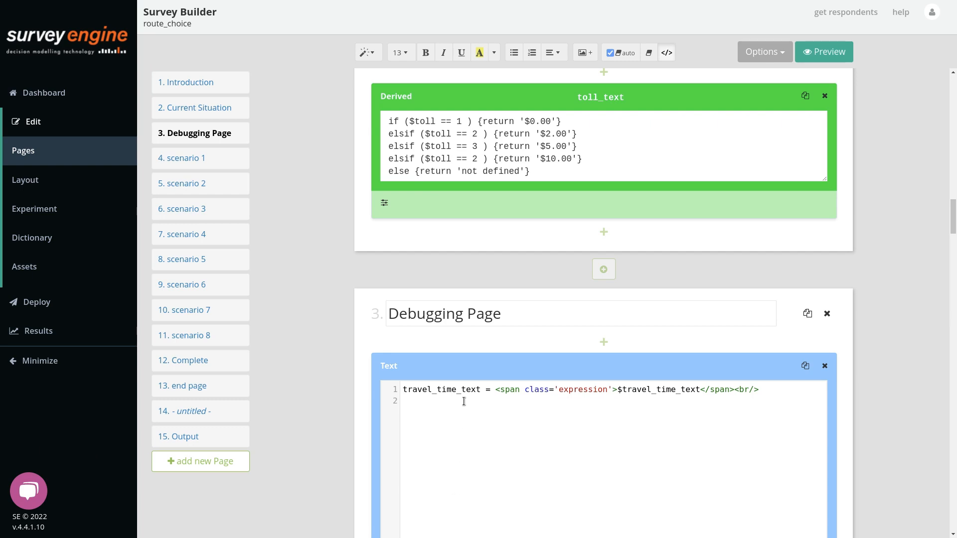
type("congestion_text = <span class='expression'>$congestion_text</span><br/>")
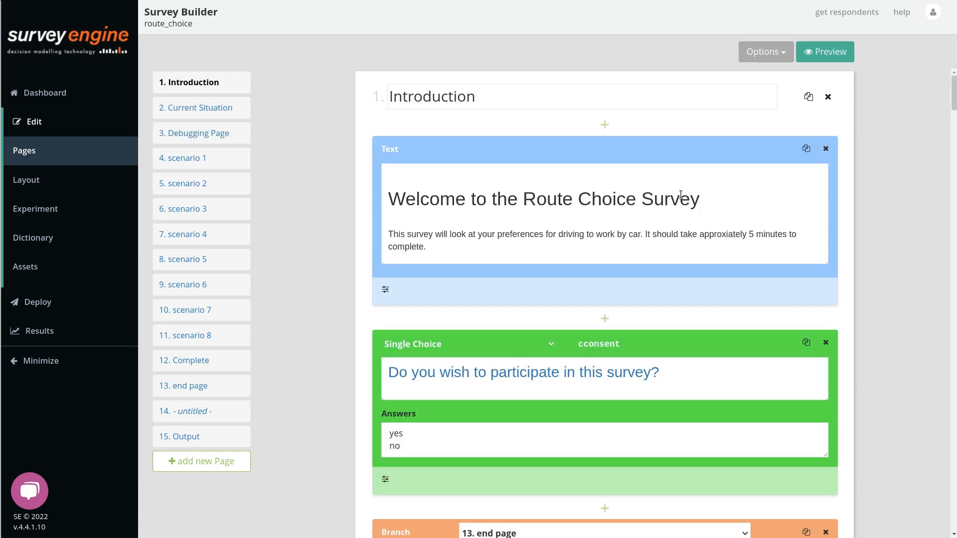
Preview the survey in an enlarged window, agree to participate with "yes" and continue to the Current Situation page.
left_click(681, 196)
left_click(827, 56)
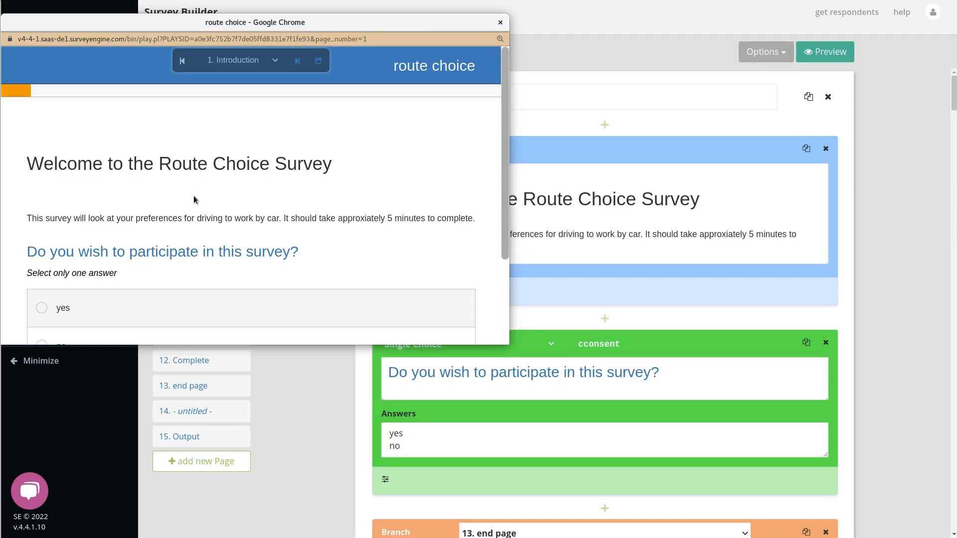
left_click(95, 299)
left_click_drag(509, 344, 559, 469)
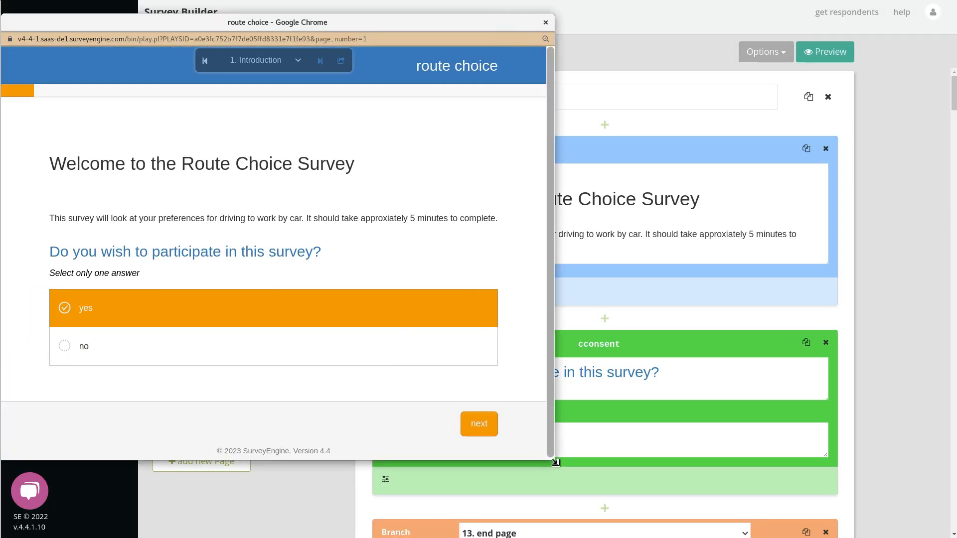
left_click(491, 436)
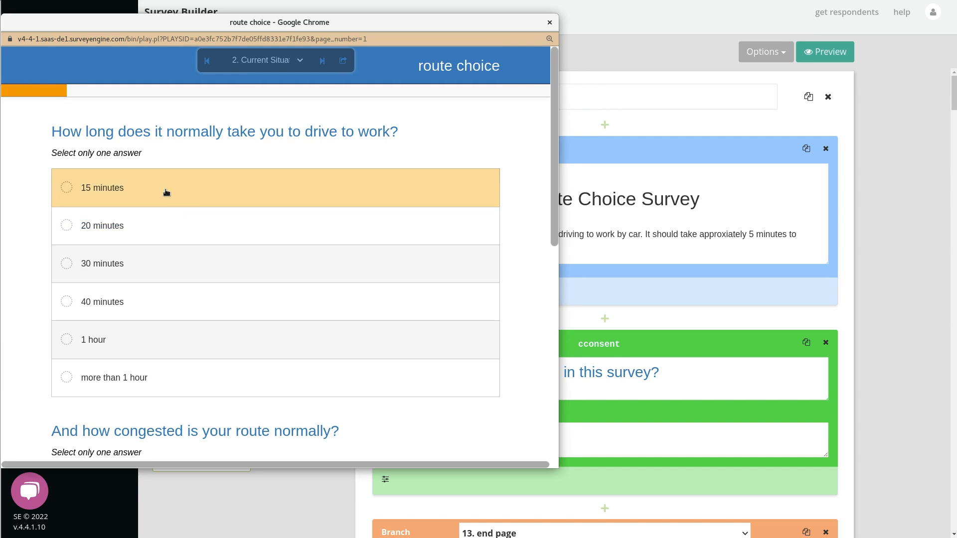
Answer the preview questions with 15 minutes, not congested and no toll, and continue to the Debugging Page.
left_click(168, 189)
left_click(171, 309)
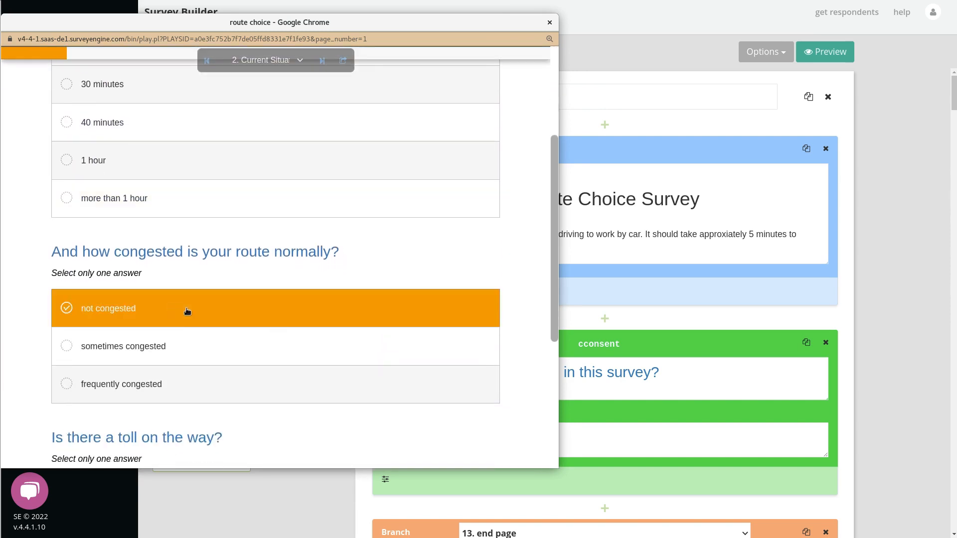
left_click(195, 267)
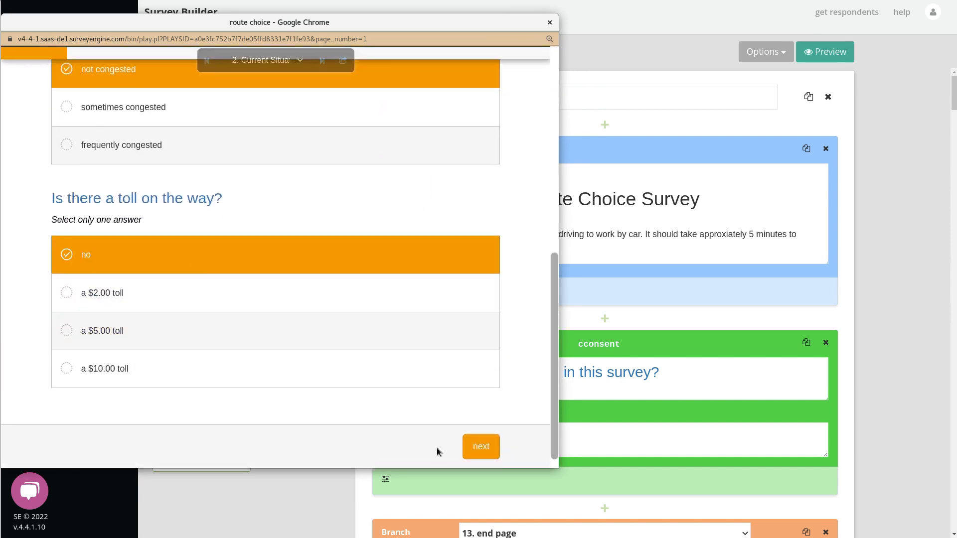
left_click(478, 450)
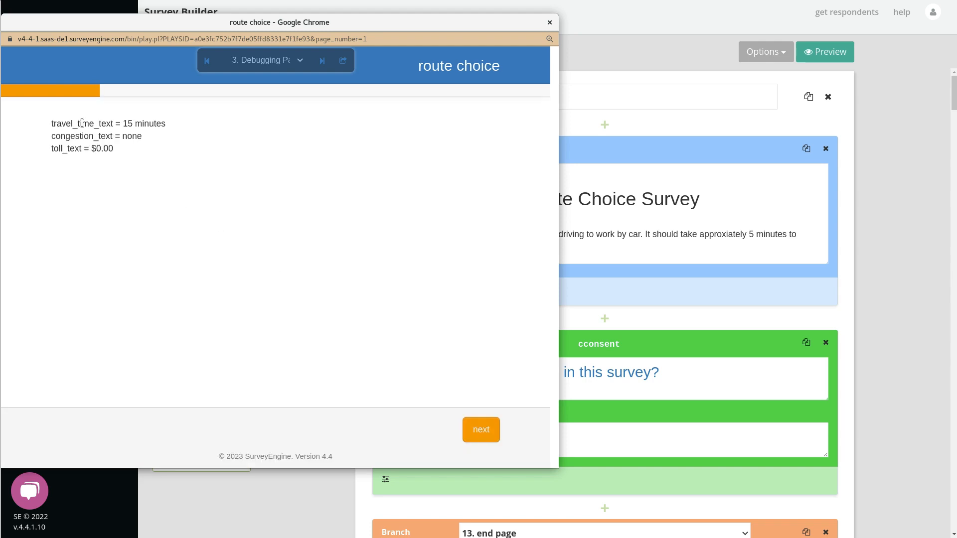
Check the travel_time_text, congestion_text and toll_text values printed on the Debugging Page.
left_click_drag(50, 126, 163, 138)
left_click_drag(43, 149, 127, 149)
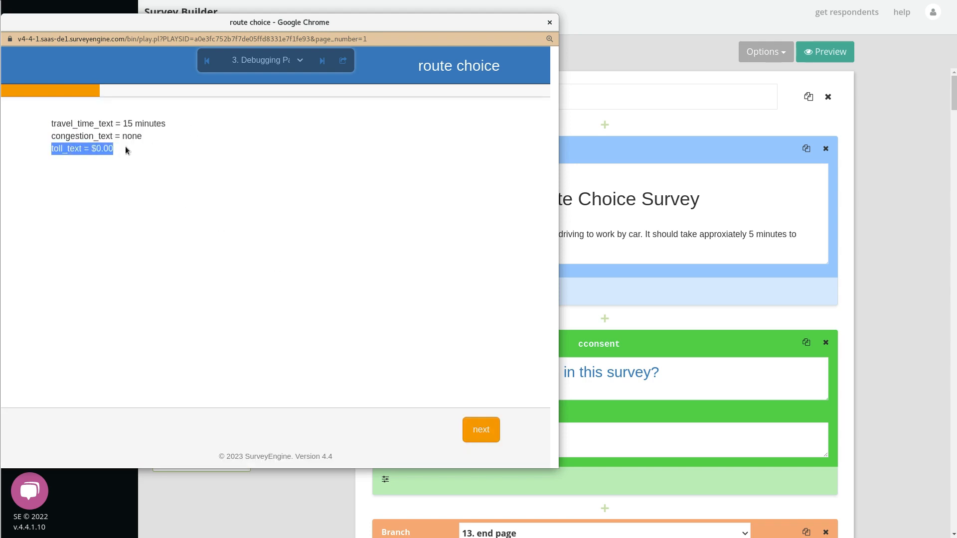
left_click(252, 212)
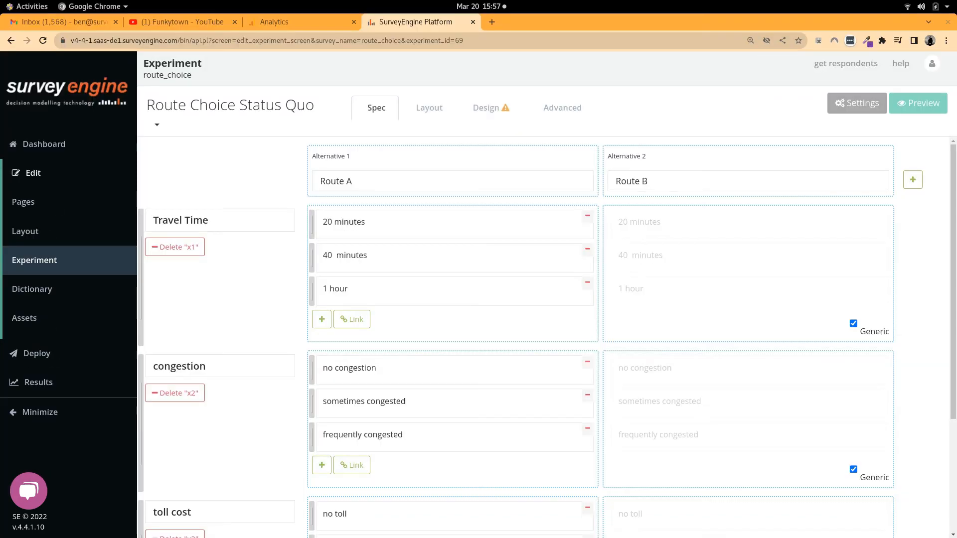
Add a third alternative named "Status Quo" to the Route Choice Status Quo experiment.
left_click(912, 180)
left_click(750, 181)
type("Status Quo")
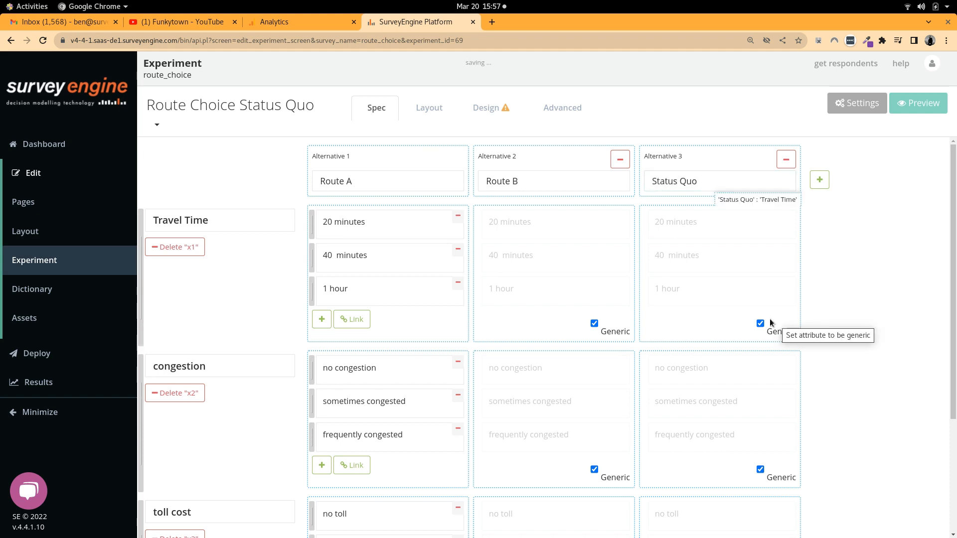
Make the Travel Time, congestion and toll cost attributes non-generic for the Status Quo alternative.
left_click(760, 323)
left_click(760, 469)
scroll(773, 454, "down", 3)
left_click(760, 484)
scroll(761, 436, "up", 3)
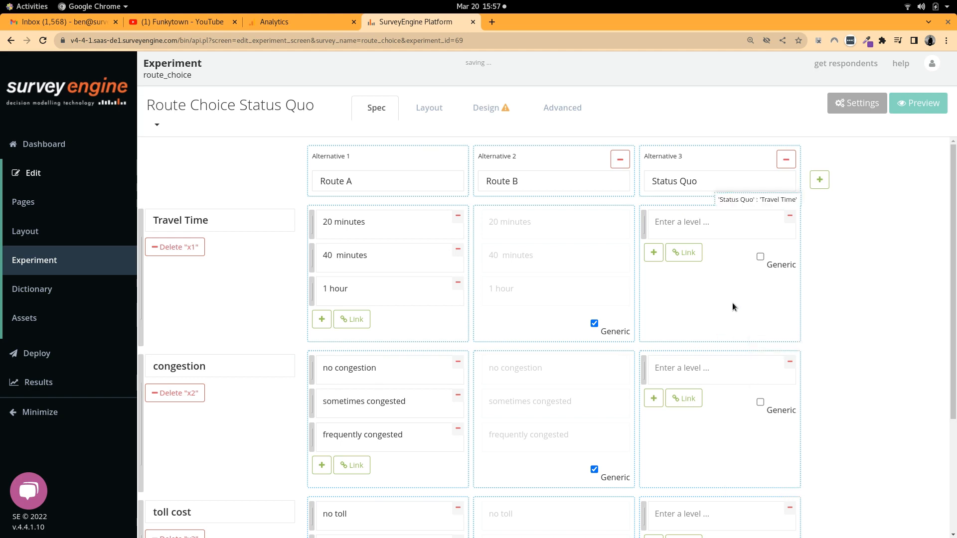
Set the Status Quo Travel Time level's HTML source to <span class='expression'>$travel_time_text</span>.
left_click(721, 221)
left_click(723, 192)
type("<span class='expression")
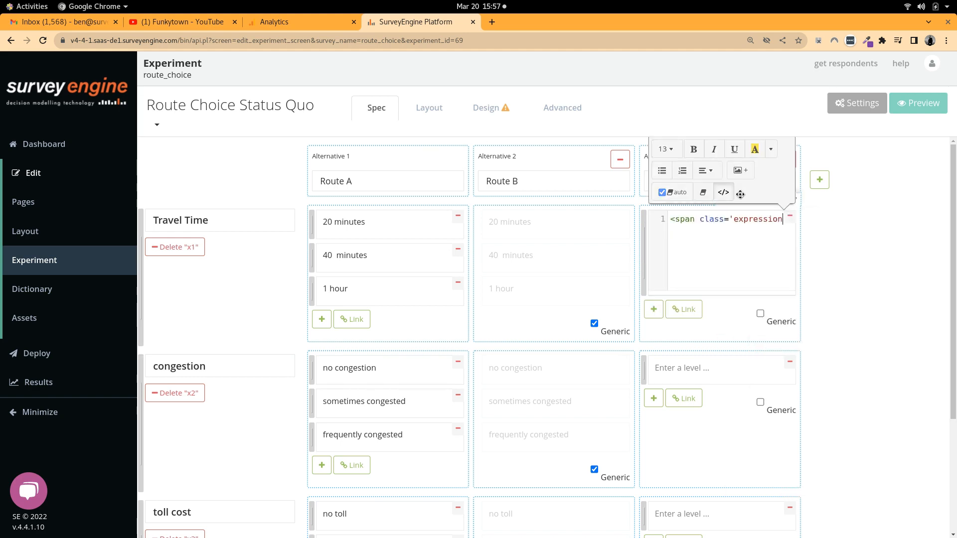
Set the Status Quo congestion level's HTML source to <span class='expression'>$congestion_text</span>.
left_click(723, 370)
type("<span class='expression'>$travel_time_text</span>")
key("Left")
key("Left")
key("Left")
key("Left")
key("Left")
key("Left")
key("Left")
key("Left")
key("Left")
key("Left")
key("Left")
key("Left")
key("BackSpace")
key("BackSpace")
key("BackSpace")
key("BackSpace")
key("BackSpace")
key("BackSpace")
key("BackSpace")
key("BackSpace")
key("BackSpace")
key("BackSpace")
key("BackSpace")
type("congestio")
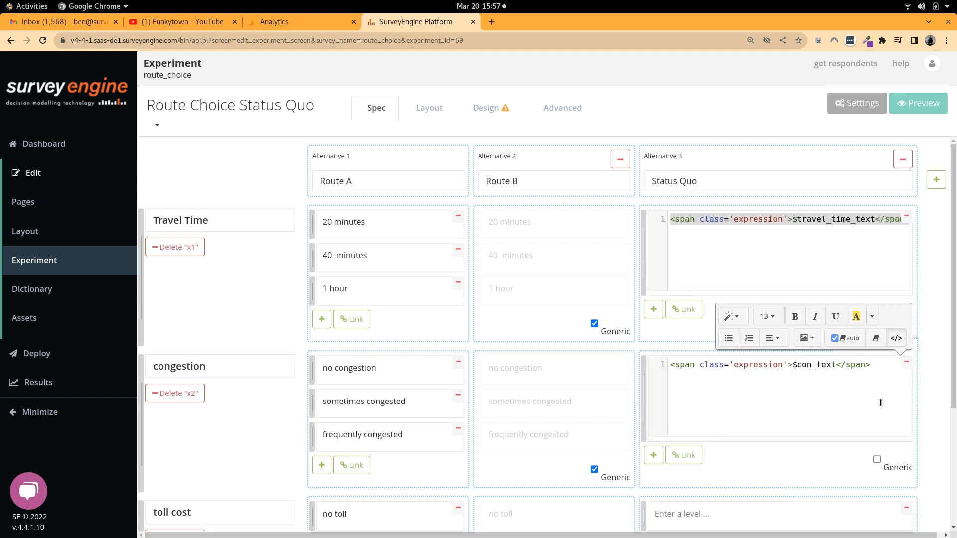
type("n")
Insert the travel time expression span into the Status Quo toll cost level and select its variable name.
scroll(842, 388, "down", 3)
left_click(804, 368)
type("<span class='expression'>$travel_time_text</span>")
left_click_drag(797, 369, 849, 394)
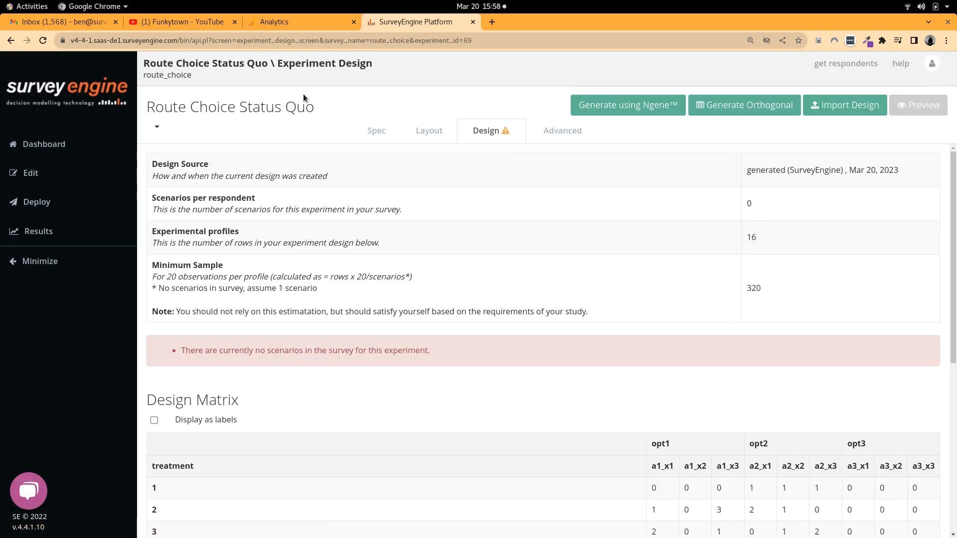
View the status quo experiment's layout and assign the "Route choice status quo" experiment to the scenario 1 page.
left_click(429, 130)
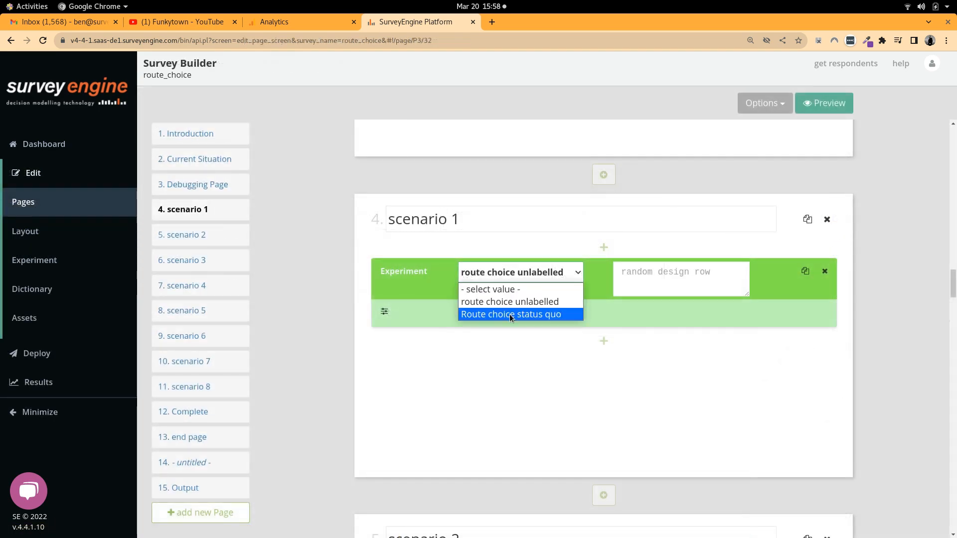
left_click(510, 314)
Preview the updated survey in a larger window, consent with "yes" and move on to the driving questions.
left_click(822, 102)
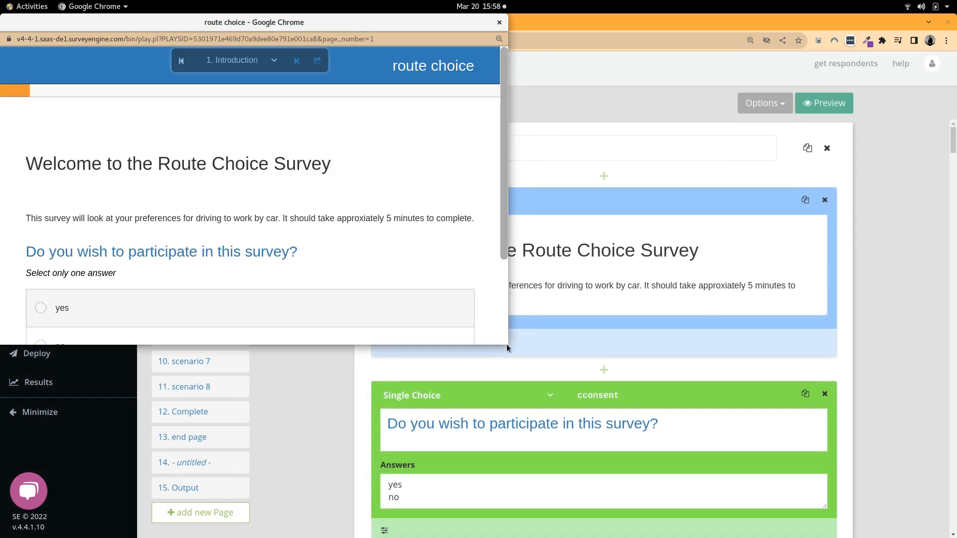
left_click_drag(507, 343, 627, 451)
left_click(383, 313)
left_click(505, 417)
Answer the previewed driving questions with 15 minutes, not congested and no toll, and submit the page.
left_click(190, 201)
left_click_drag(621, 220, 624, 394)
left_click(531, 360)
left_click(342, 249)
left_click(580, 441)
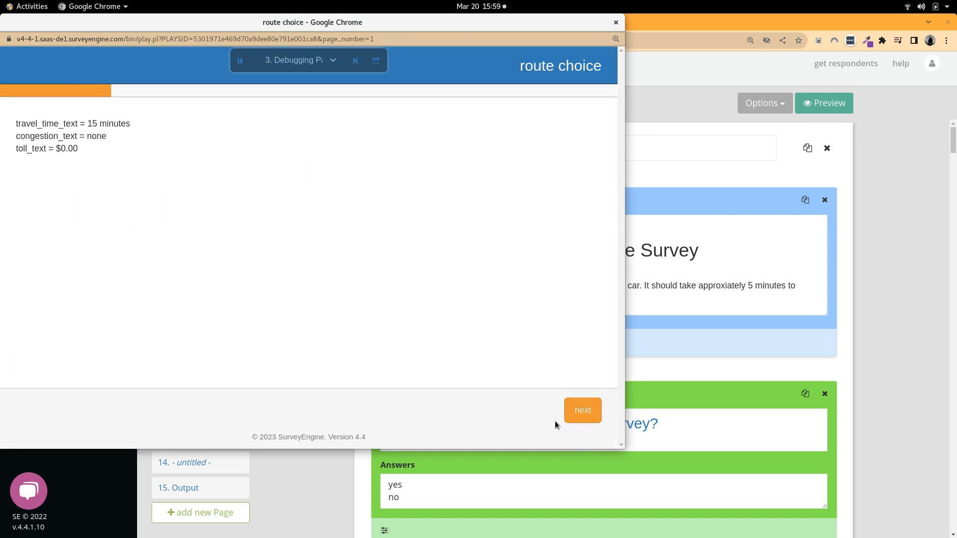
Continue past the Debugging Page to the first scenario and check the values in its Status Quo alternative.
left_click(573, 416)
left_click_drag(465, 158, 497, 193)
left_click_drag(463, 221, 499, 223)
left_click(525, 261)
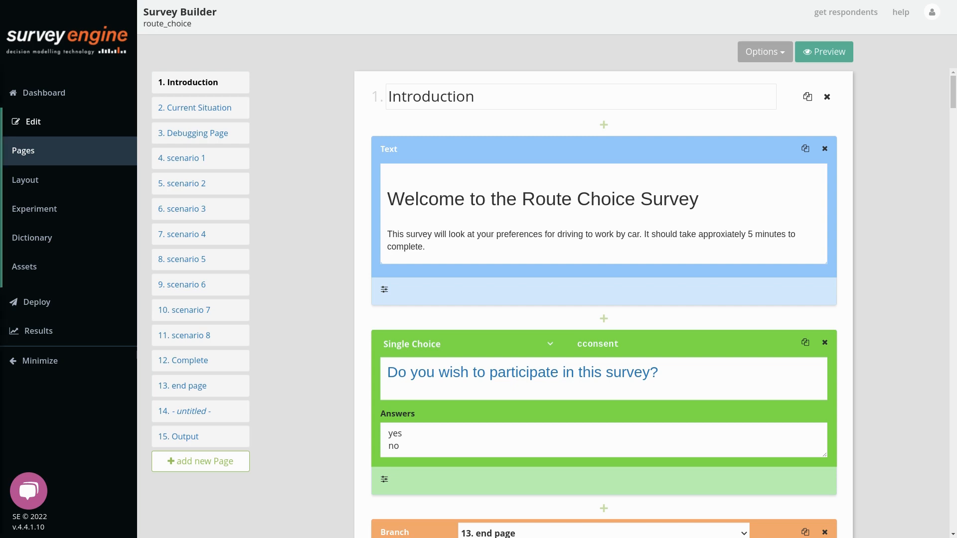
Review the travel_time_text derived script on the Current Situation page.
scroll(379, 241, "down", 3)
scroll(376, 229, "down", 10)
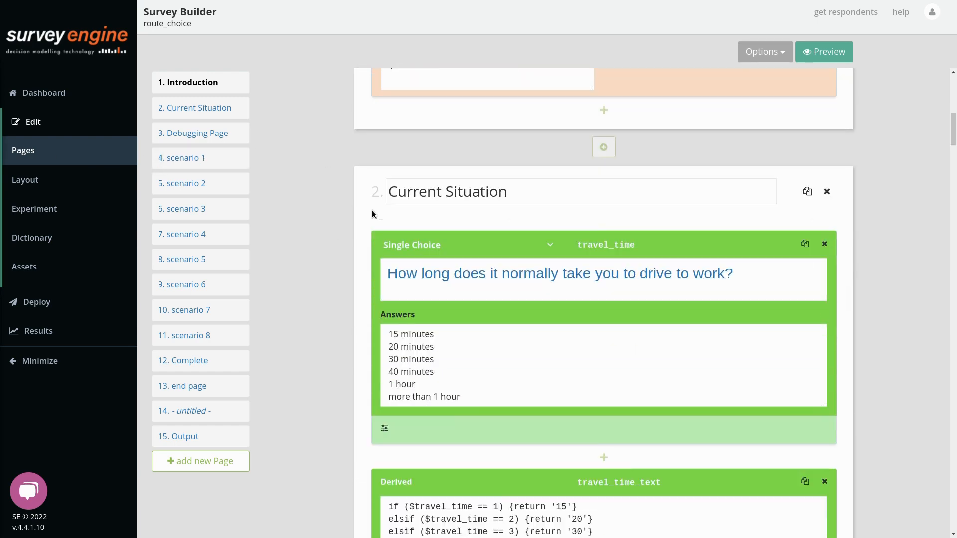
scroll(372, 214, "down", 3)
scroll(372, 211, "down", 3)
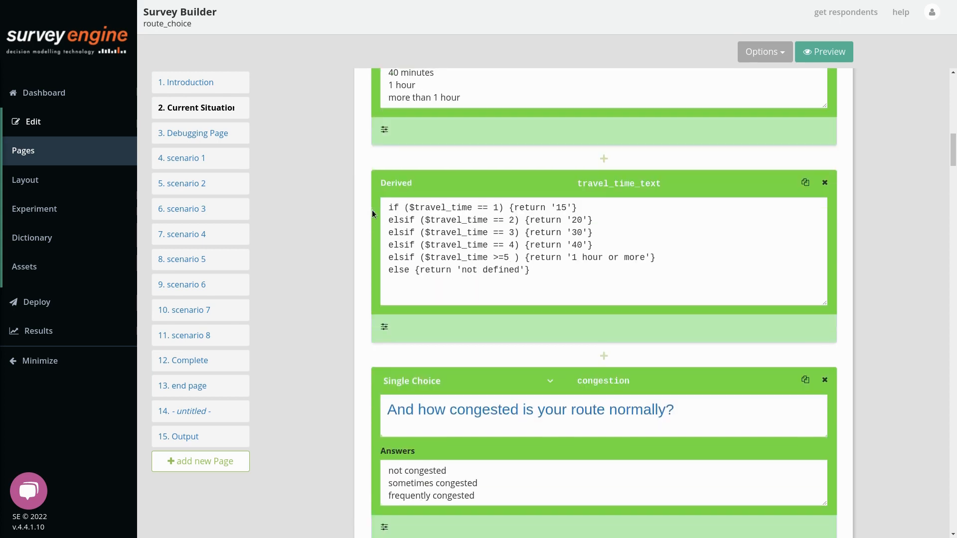
Add a derived variable travel_time_minutes below travel_time_text, returning 15, 20, 30, 40 or 60 by travel_time answer, else 0.
scroll(372, 212, "up", 3)
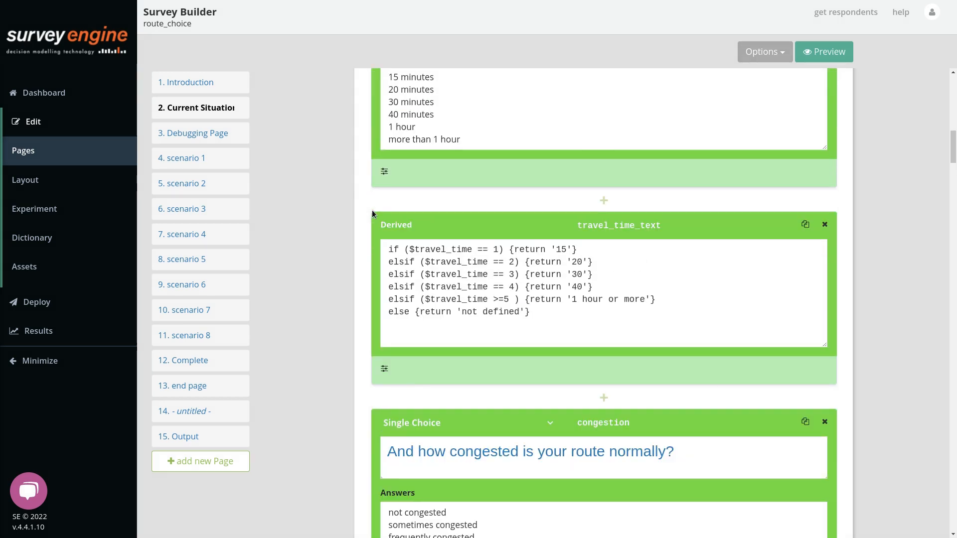
left_click(602, 415)
left_click_drag(600, 441, 570, 435)
type("travel_time_minutes")
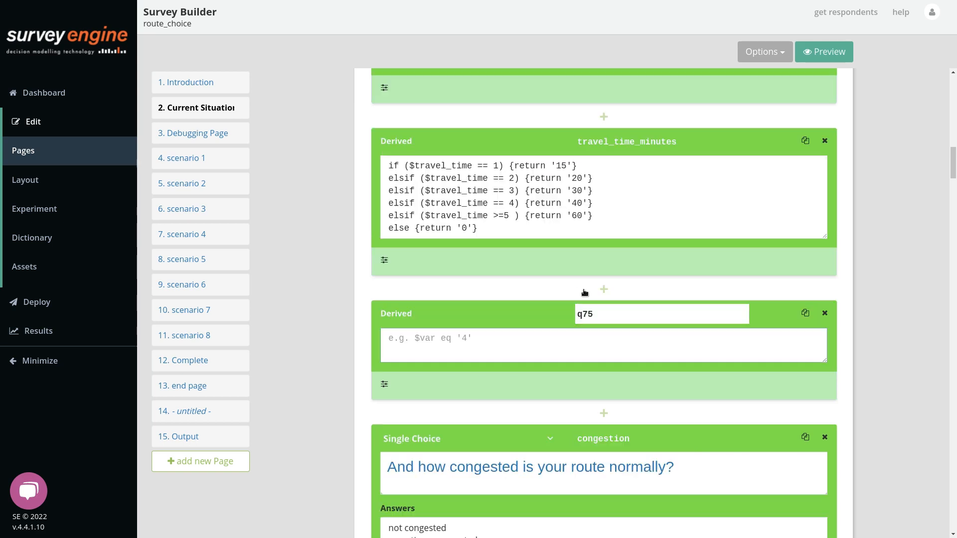
Add a derived variable plus_20 containing sprintf("%d minutes",$travel_time_minutes*(1.2));.
left_click_drag(639, 319, 530, 304)
type("plus_")
type("2")
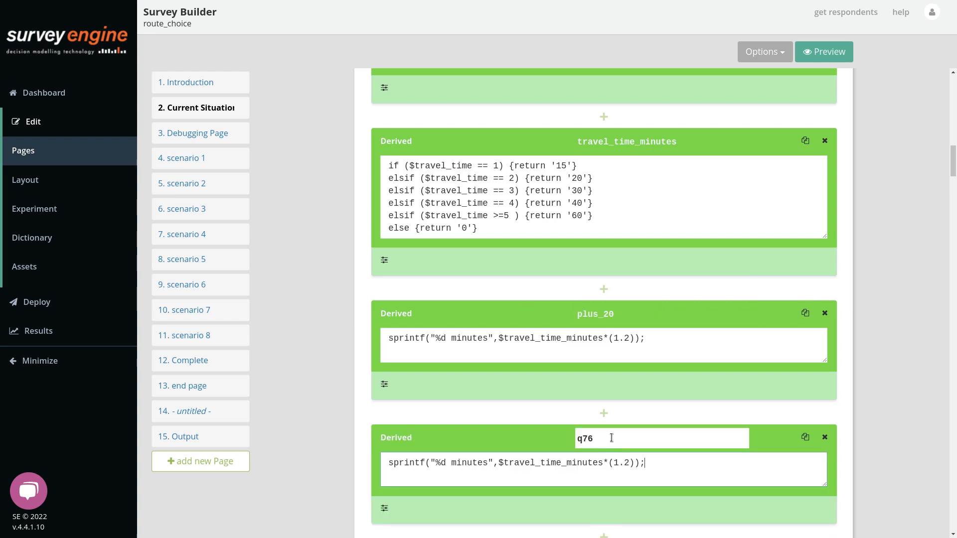
Name the next derived variable same and set the multiplier in its sprintf formula to 1.
left_click_drag(675, 438, 525, 436)
type("same")
left_click(628, 469)
key("BackSpace")
key("BackSpace")
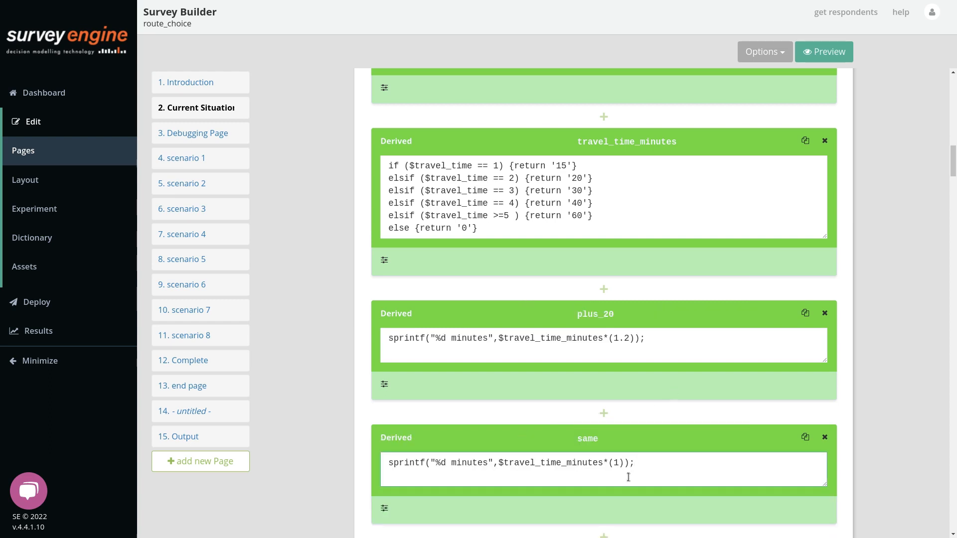
Give the third derived variable the same sprintf formula with multiplier 0.8 and name it minus_20.
scroll(628, 471, "down", 3)
left_click(593, 358)
type("sprintf(\"%d minutes\",$travel_time_minutes*(1.2));")
left_click(631, 406)
key("BackSpace")
key("BackSpace")
key("BackSpace")
type("0.8")
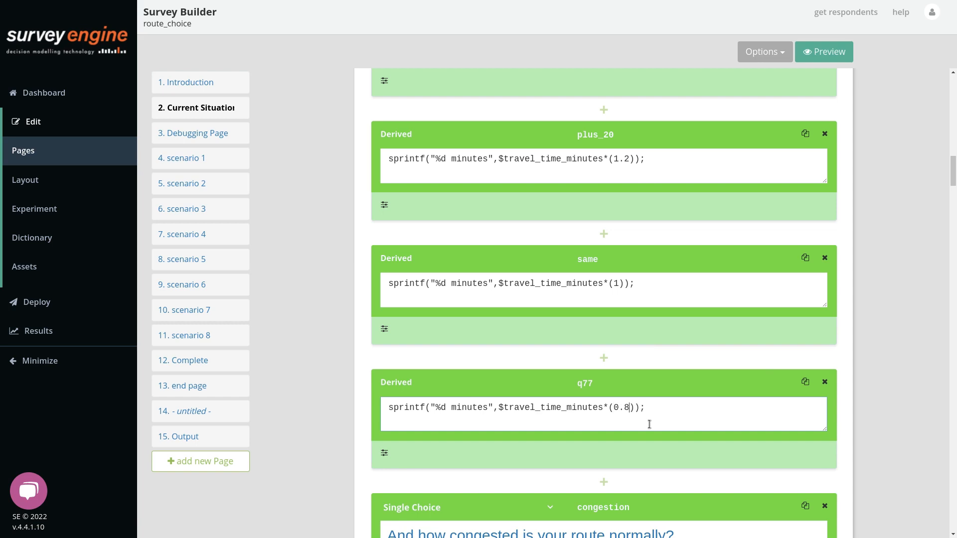
left_click(674, 385)
type("minus_20")
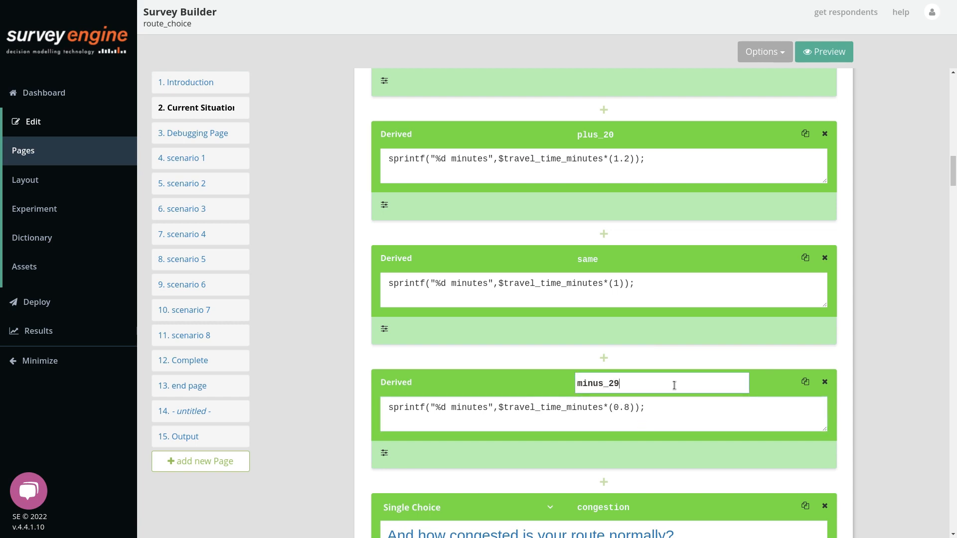
left_click(309, 405)
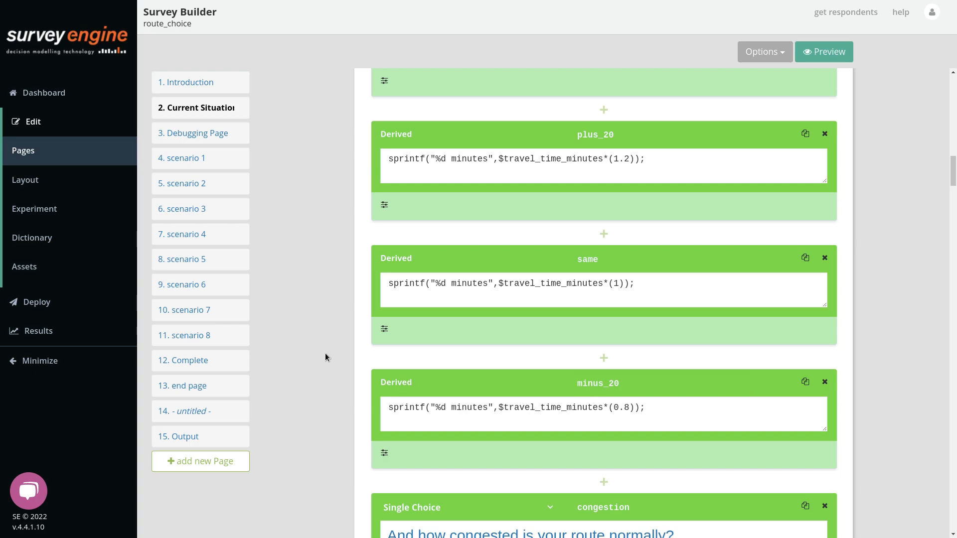
In the experiment spec, add a non-generic Travel Time level to Pivot with the code <span class="expression">$minus_20</span>.
left_click(35, 209)
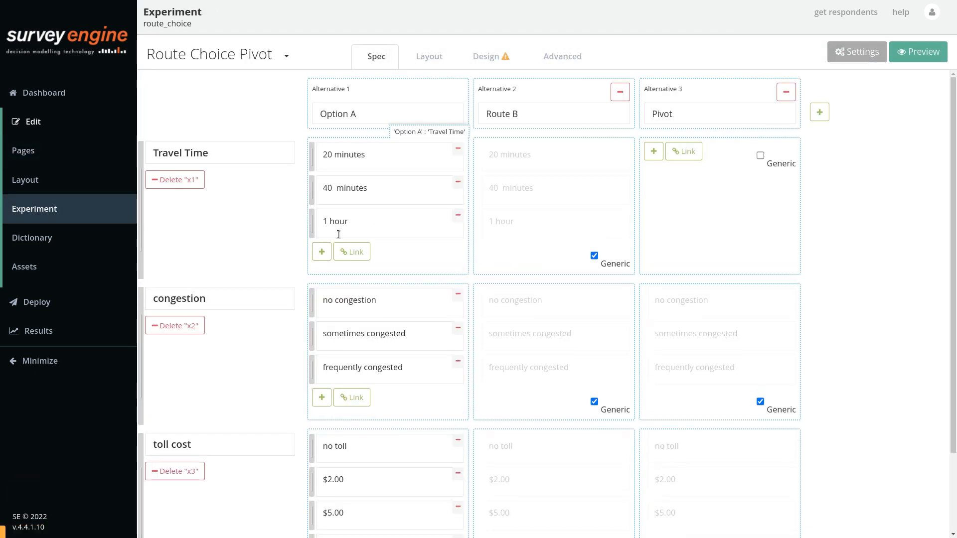
left_click(760, 155)
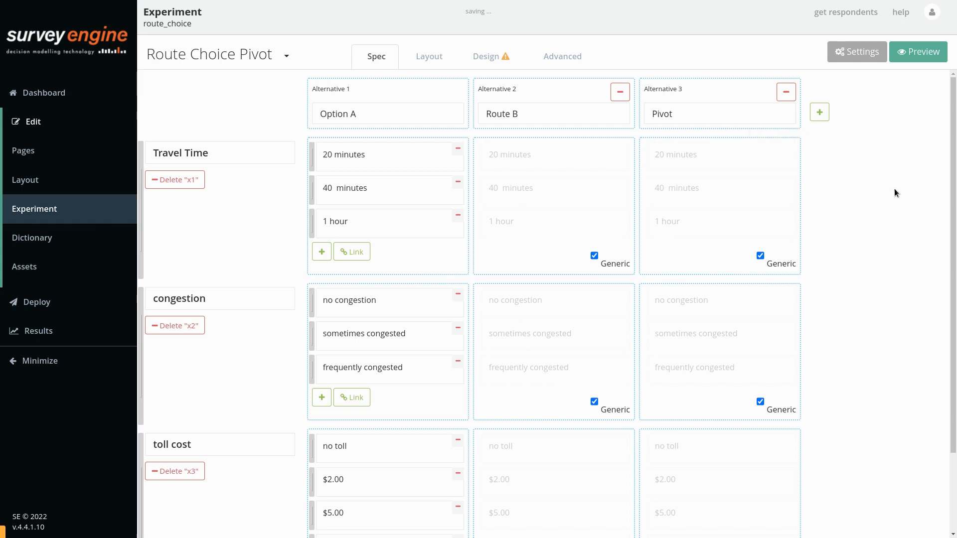
left_click(760, 256)
left_click(660, 152)
left_click(699, 152)
left_click(718, 131)
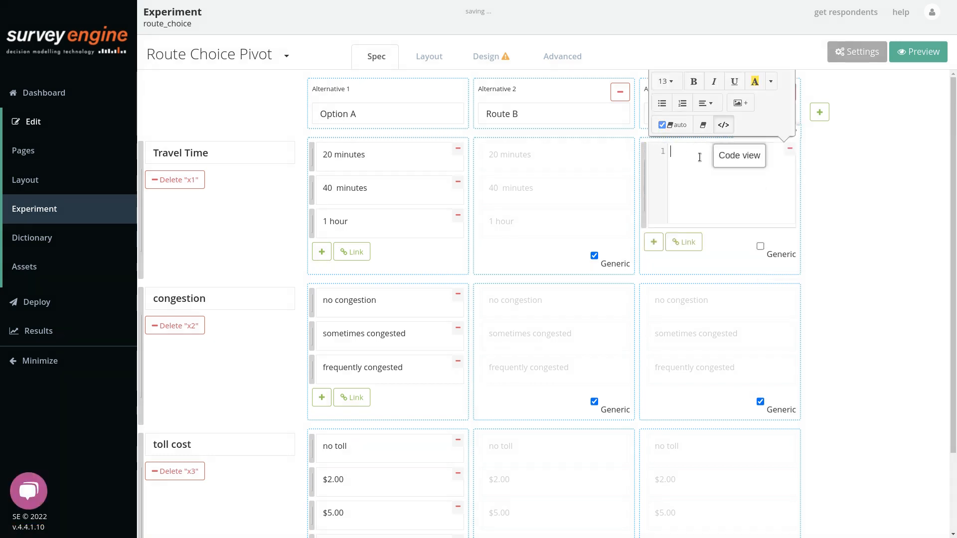
type("<span class=\"expression\">$minus_20</span>")
Add a second Pivot Travel Time level with the code <span class="expression">$same</span>.
left_click(653, 242)
left_click(690, 246)
left_click(857, 216)
type("<span class=\"expression\">$minus_20</span>")
left_click_drag(836, 241, 797, 242)
type("same")
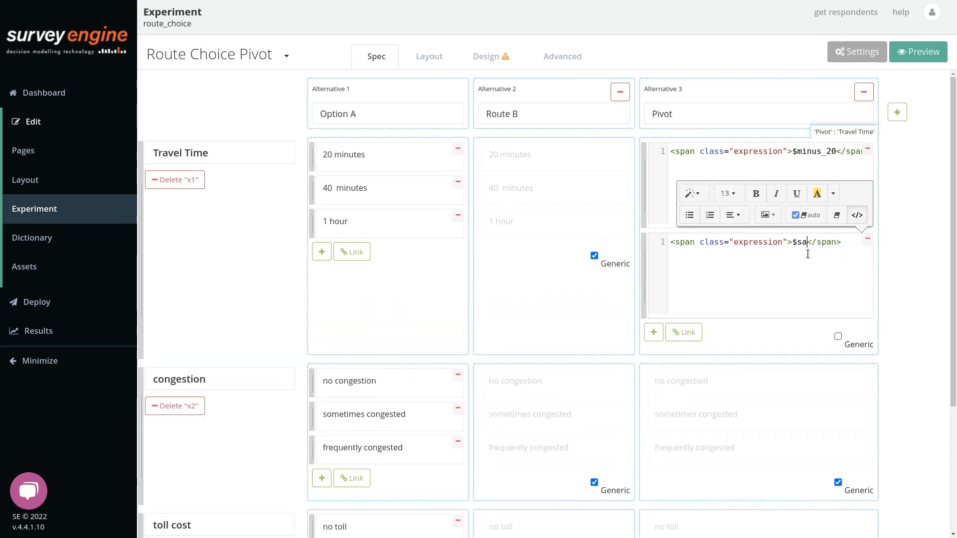
Add a third Pivot Travel Time level with the code <span class="expression">$plus_20</span>.
left_click(653, 332)
left_click(691, 335)
left_click(857, 306)
type("<span class=\"expression\">$minus_20</span>")
left_click(823, 332)
key("ctrl+shift+Left")
type("plus")
left_click(921, 314)
Generate a new orthogonal design for the Route Choice Pivot experiment.
left_click(488, 56)
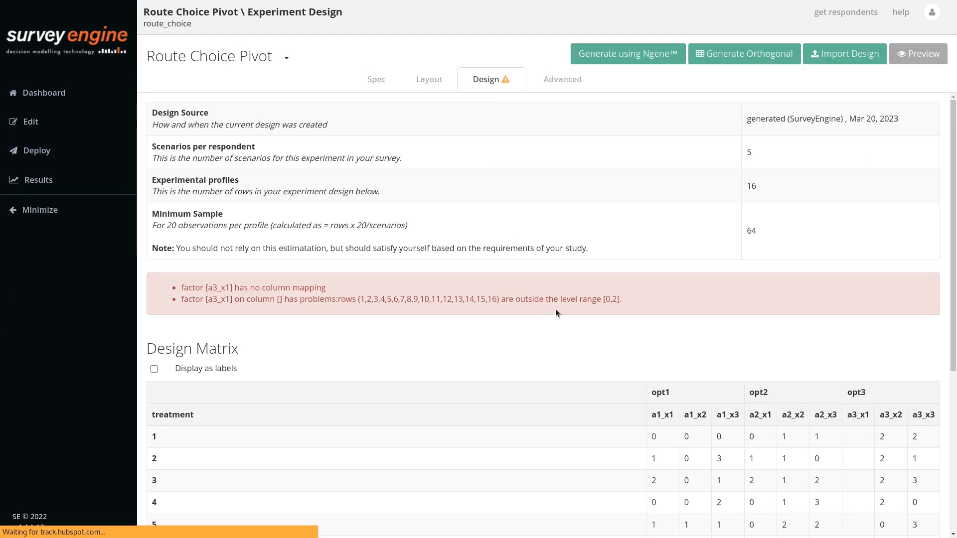
left_click(767, 55)
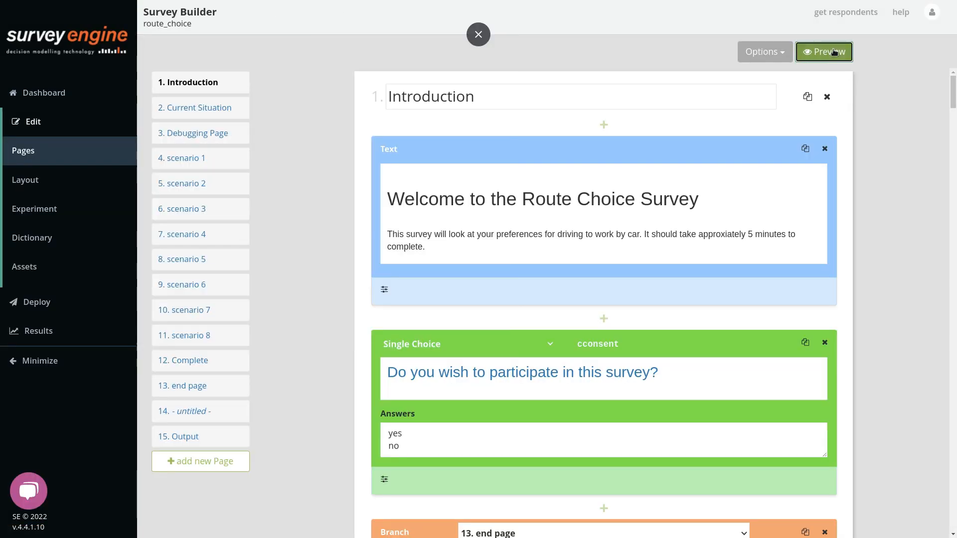
Preview the survey in an enlarged window, agree to participate with "yes" and continue to the Current Situation page.
left_click(824, 52)
left_click_drag(523, 356, 708, 463)
left_click(249, 317)
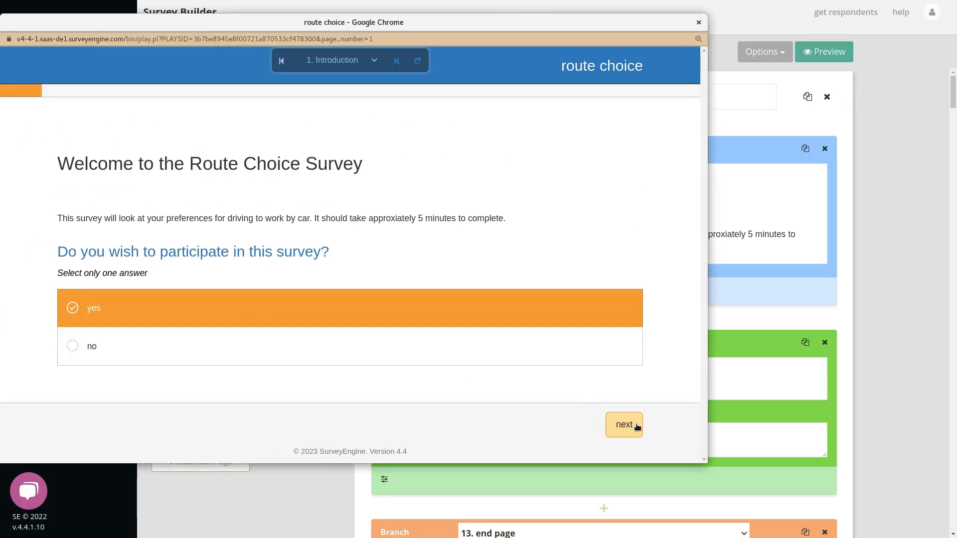
left_click(637, 425)
Answer the previewed commute questions with 1 hour or more, not congested and a $5.00 toll, and submit the page.
left_click(111, 347)
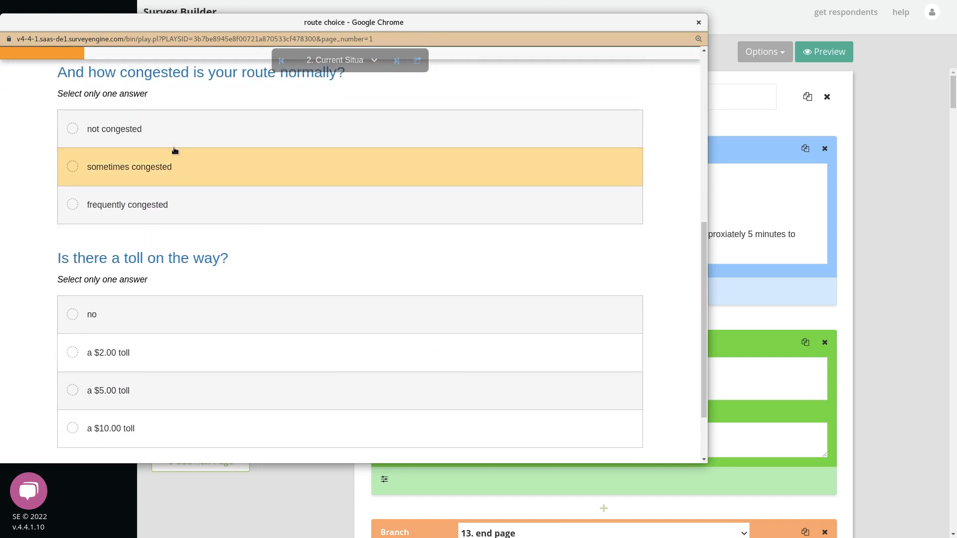
left_click(175, 144)
left_click(594, 380)
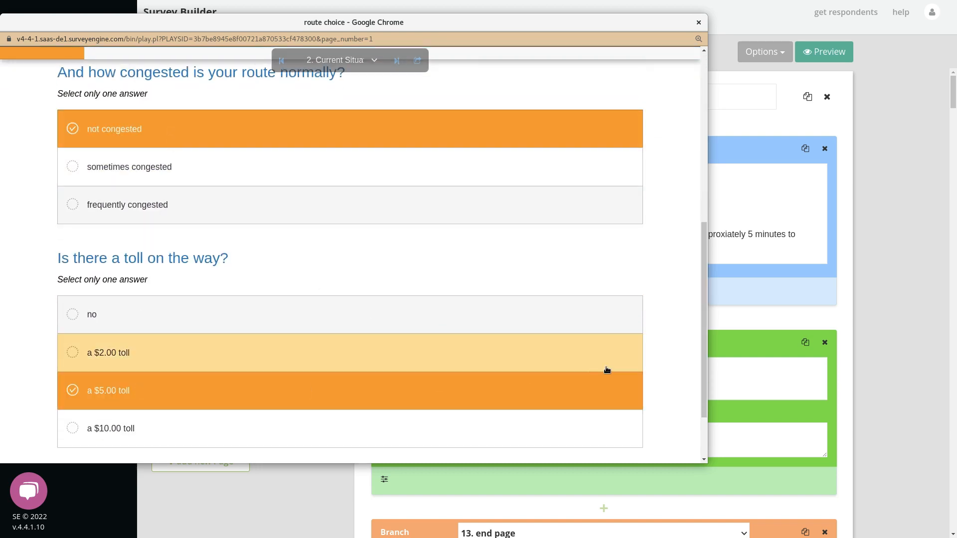
left_click(625, 368)
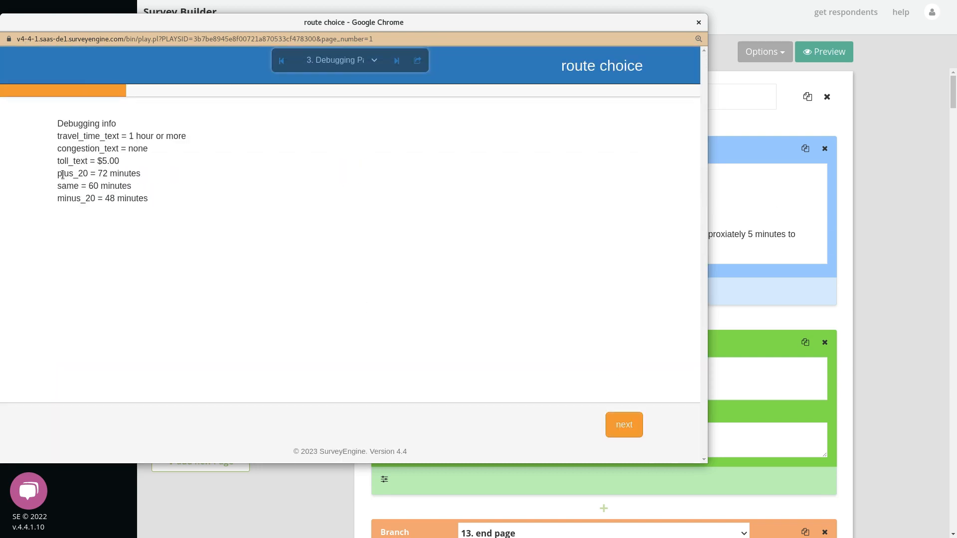
Check the plus_20, same and minus_20 values on the Debugging Page and continue to scenario 1.
left_click_drag(58, 173, 168, 176)
left_click_drag(58, 183, 205, 199)
left_click(365, 237)
left_click(613, 418)
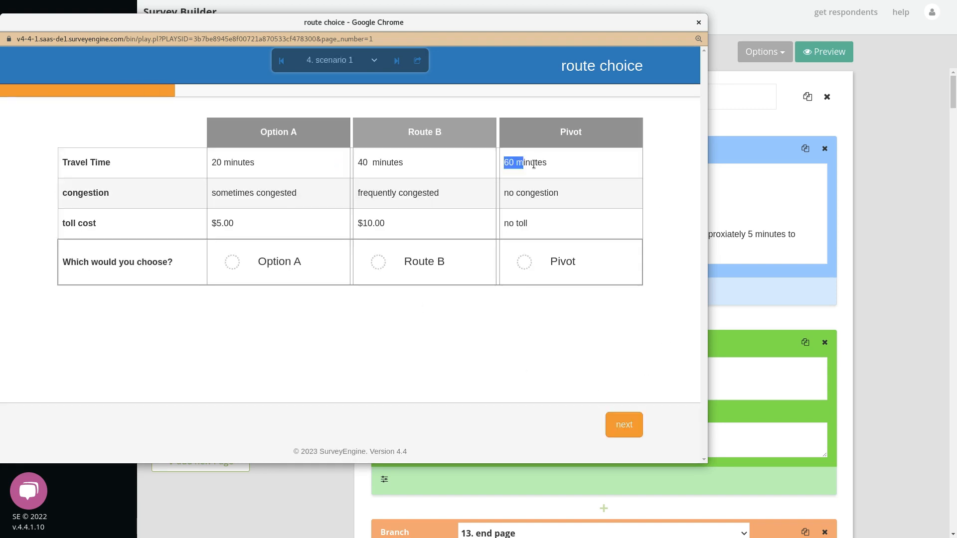
Choose Pivot in scenarios 1 and 2, and check Pivot's travel time in the successive scenarios.
left_click(603, 281)
left_click(621, 429)
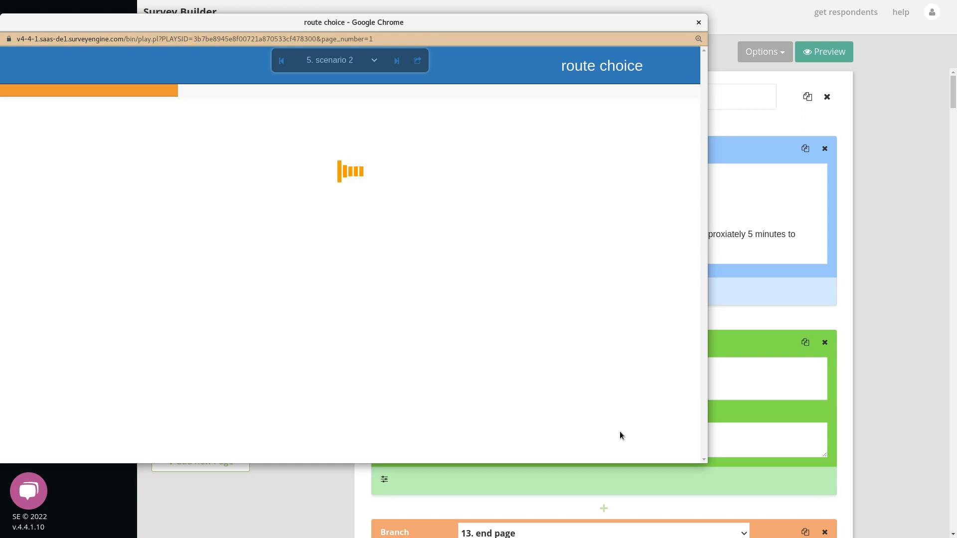
left_click_drag(504, 162, 551, 163)
left_click(556, 256)
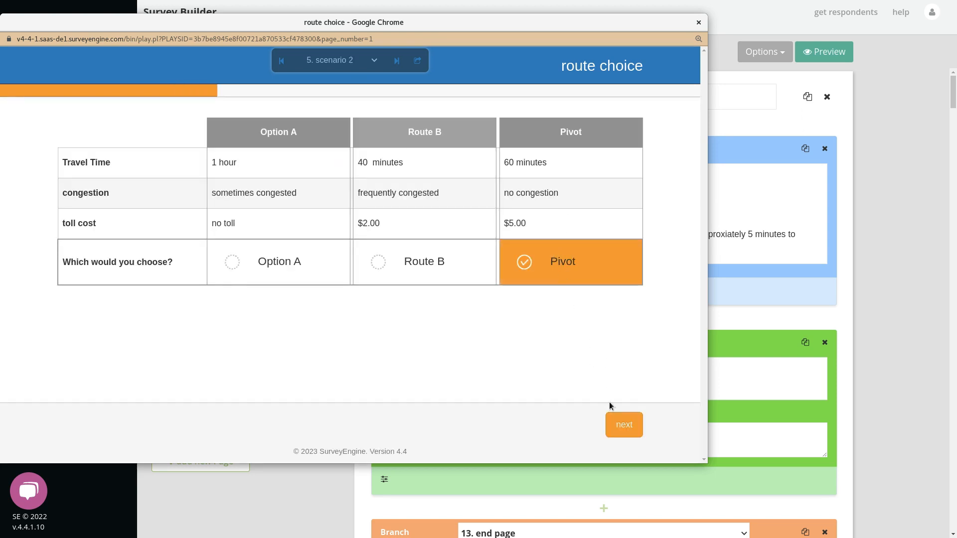
left_click(618, 424)
triple_click(550, 166)
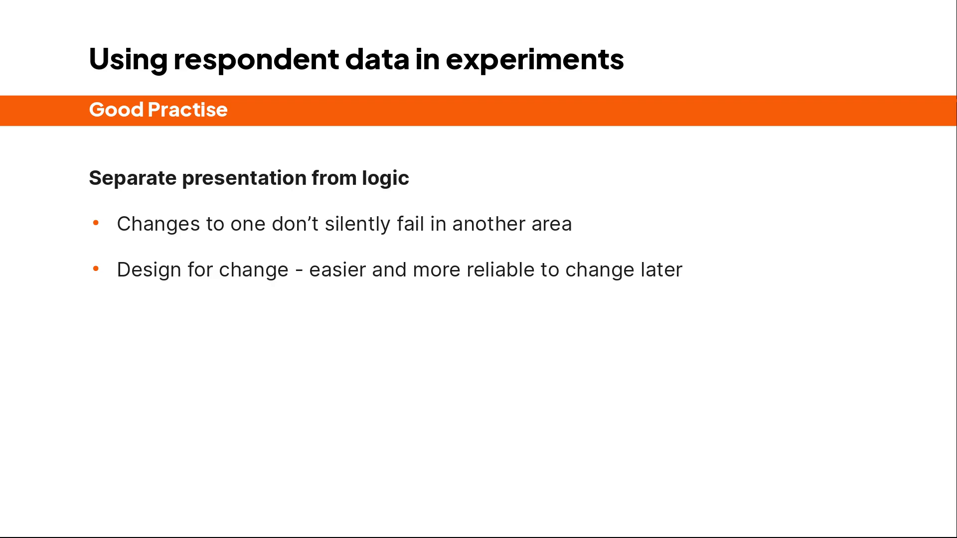
key("Right")
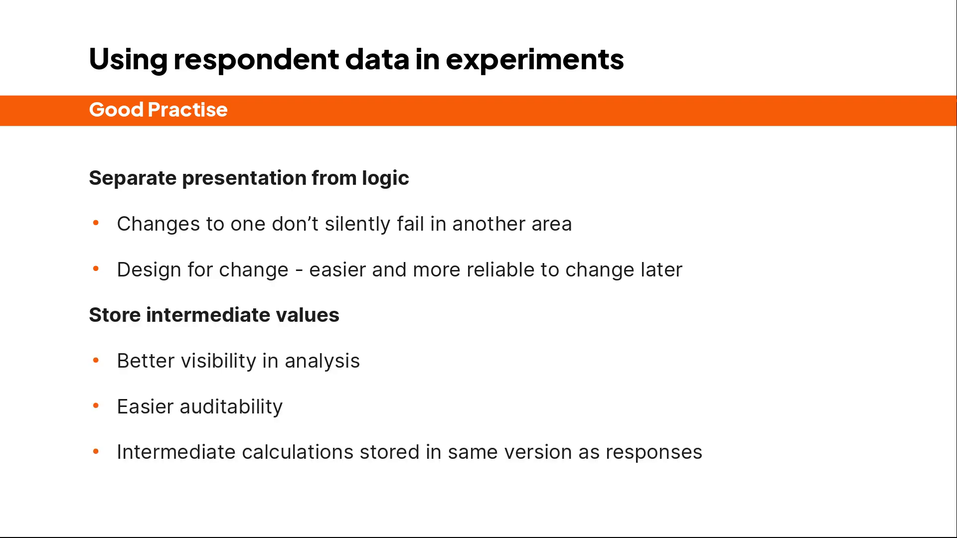